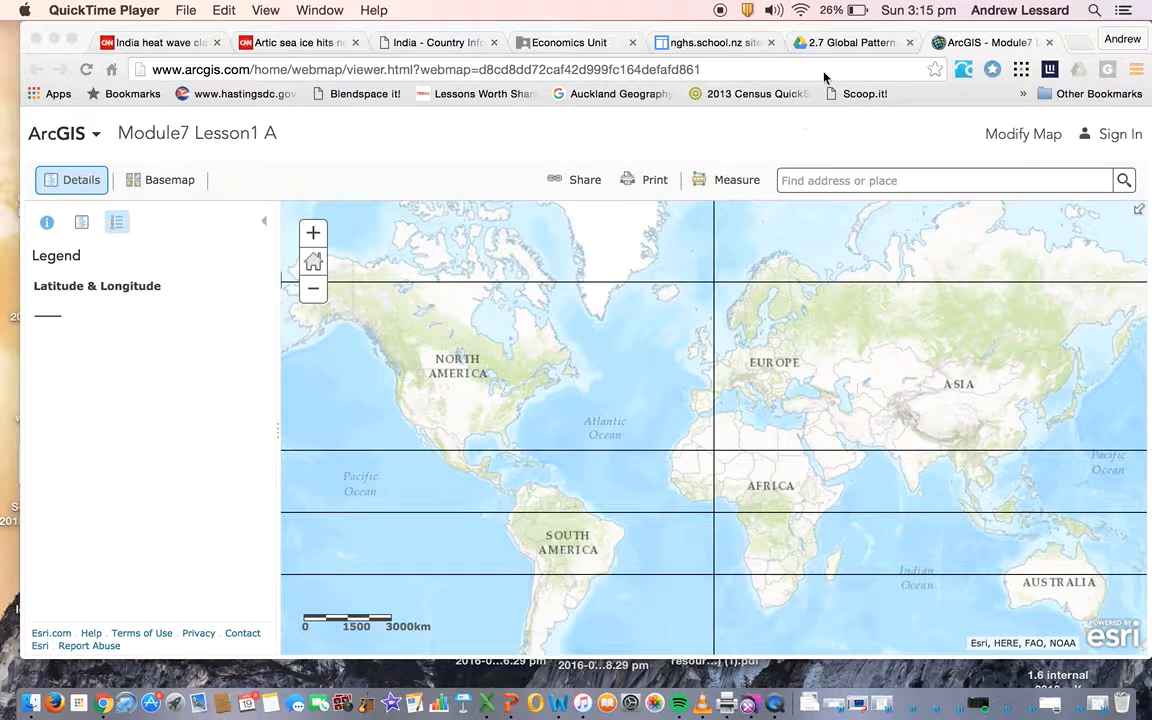
# Check the Task 1 instructions in the rising sea level student directions document, and return to the Module7 Lesson1 A map
pyautogui.click(822, 42)
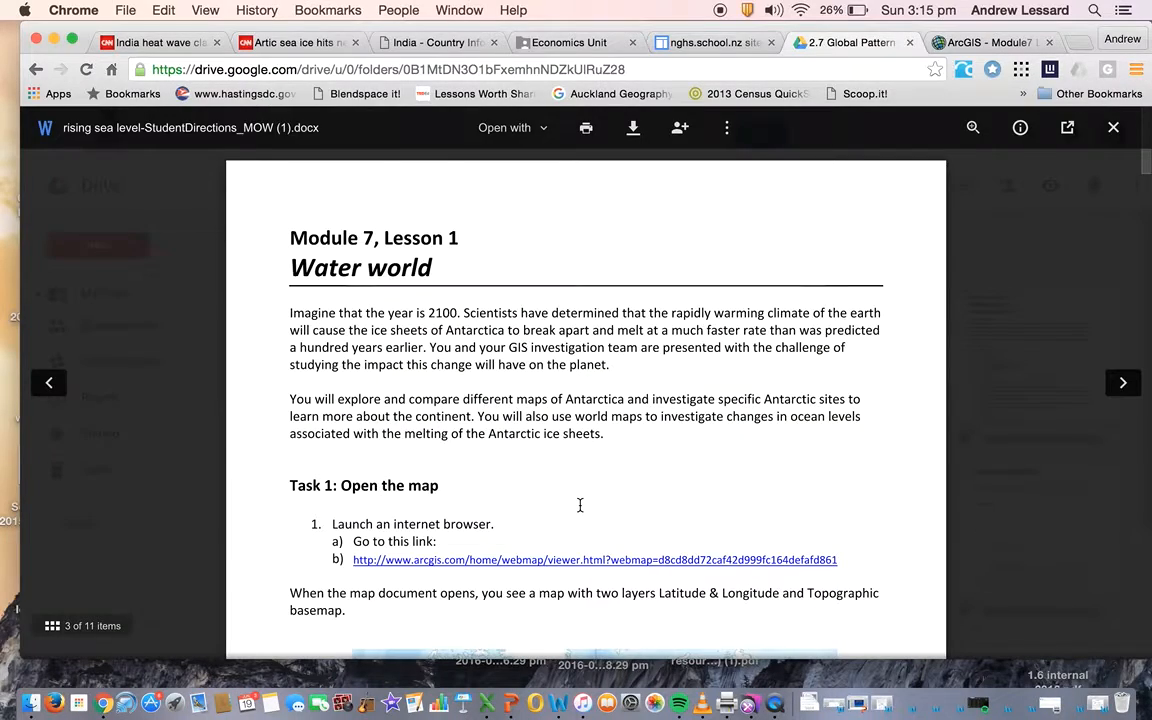
pyautogui.scroll(-3, 520, 472)
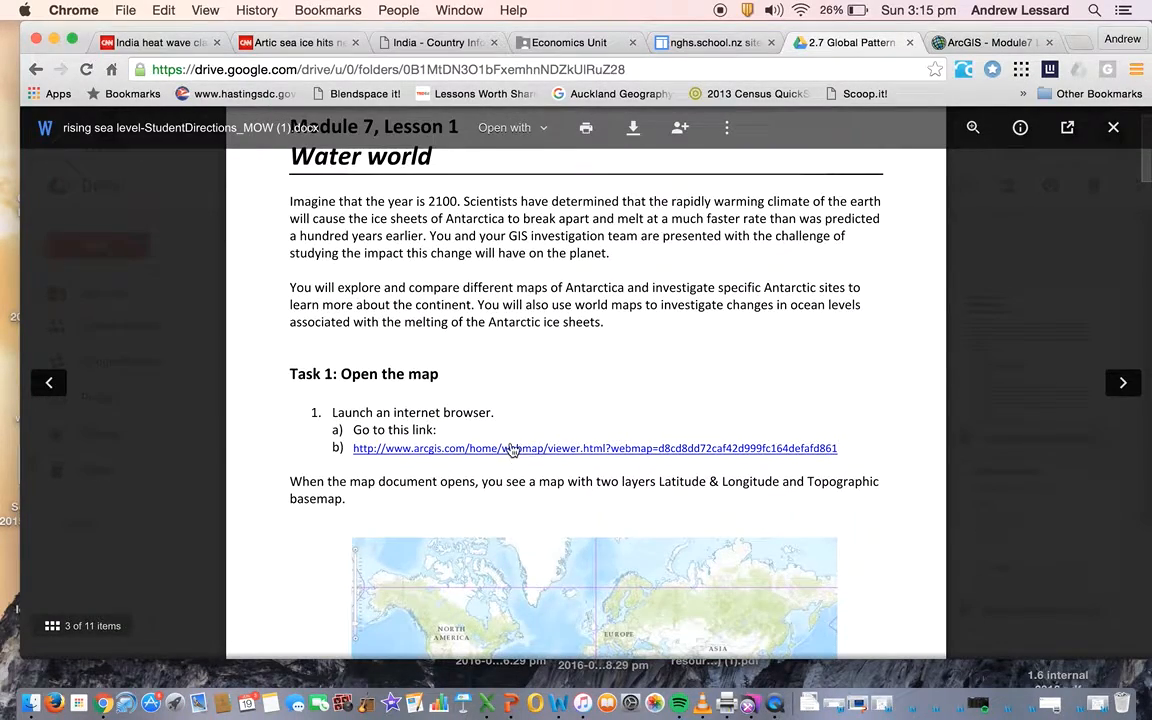
pyautogui.click(976, 43)
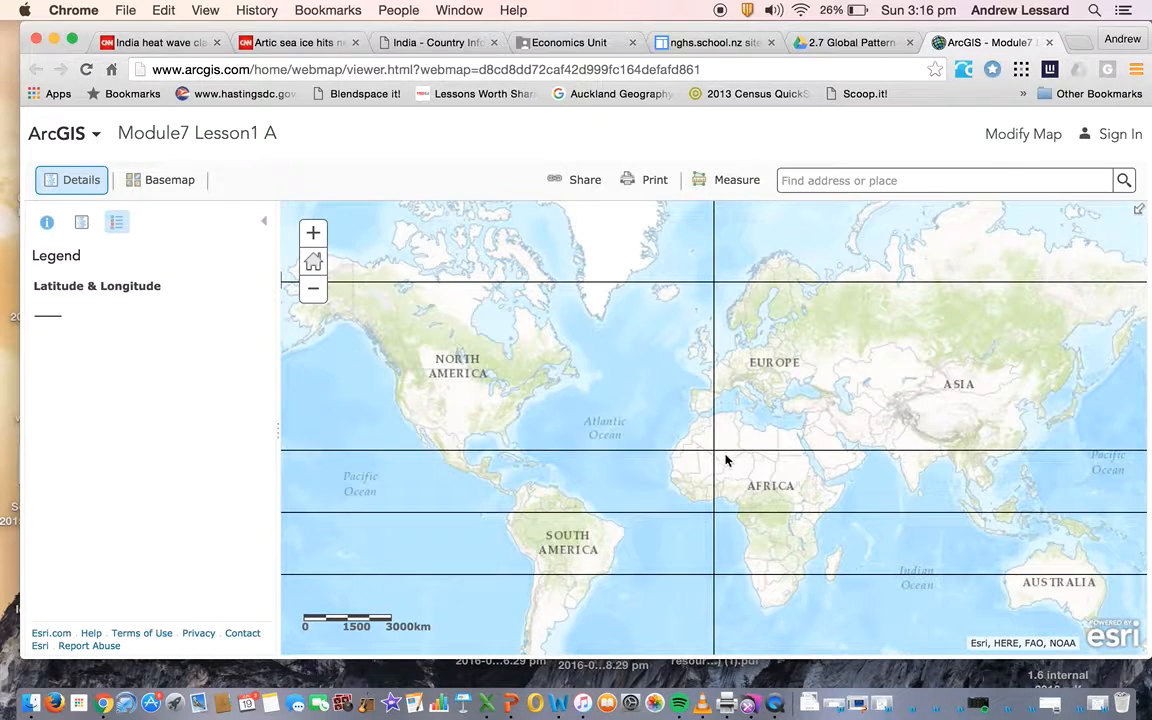
# Open the map for modification and switch its Latitude & Longitude layer off and back on from the contents list
pyautogui.click(1007, 145)
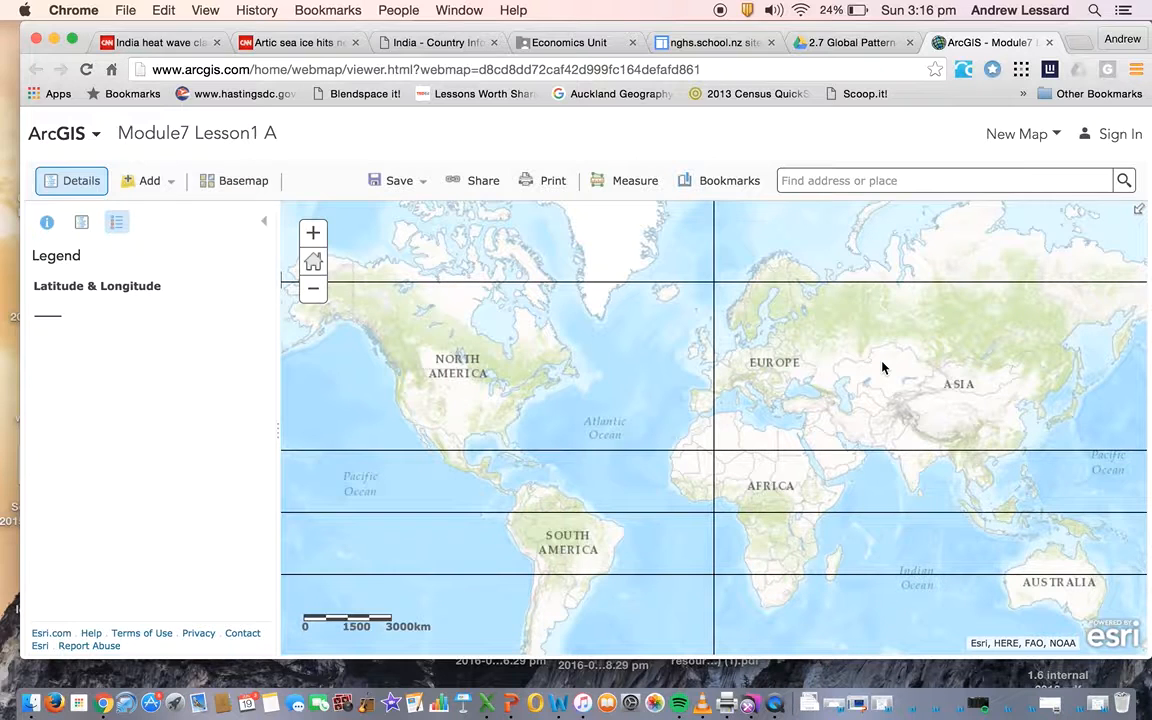
pyautogui.click(82, 224)
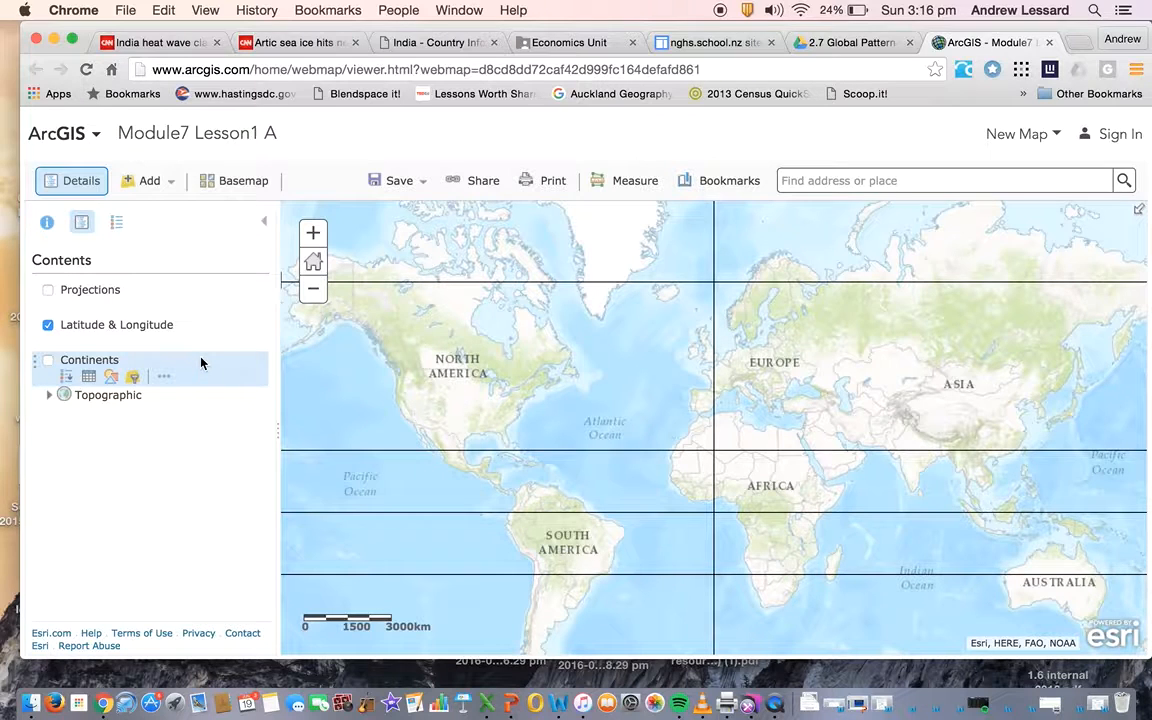
pyautogui.click(48, 326)
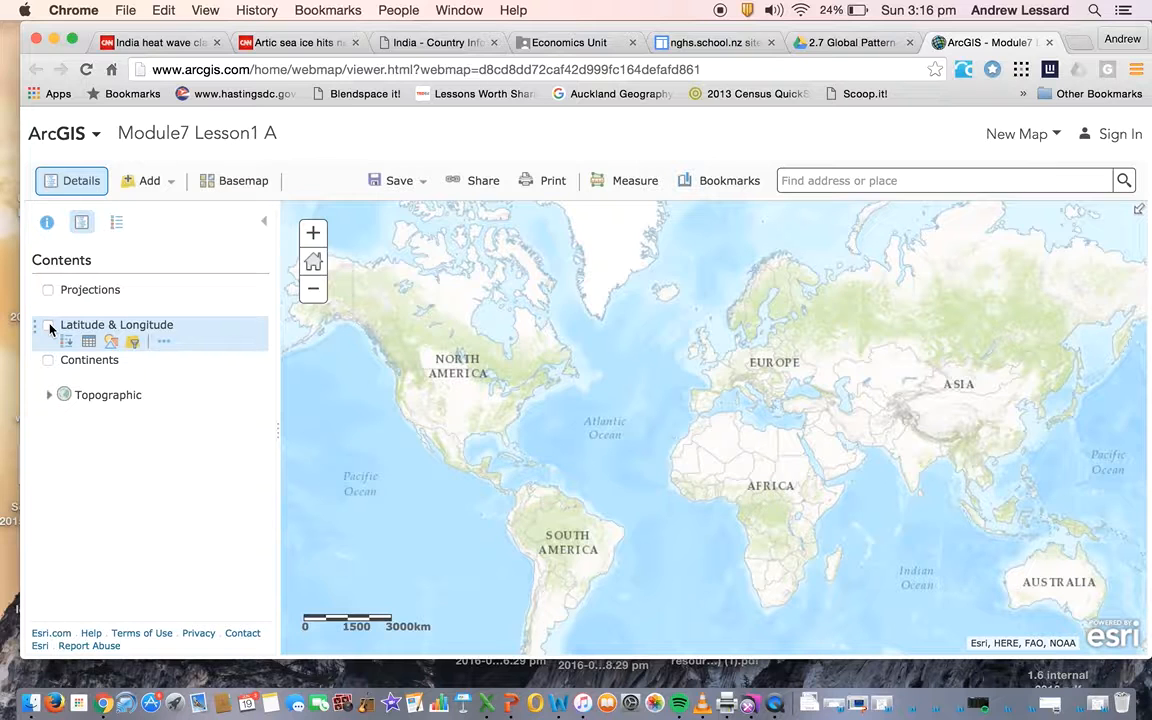
pyautogui.click(48, 326)
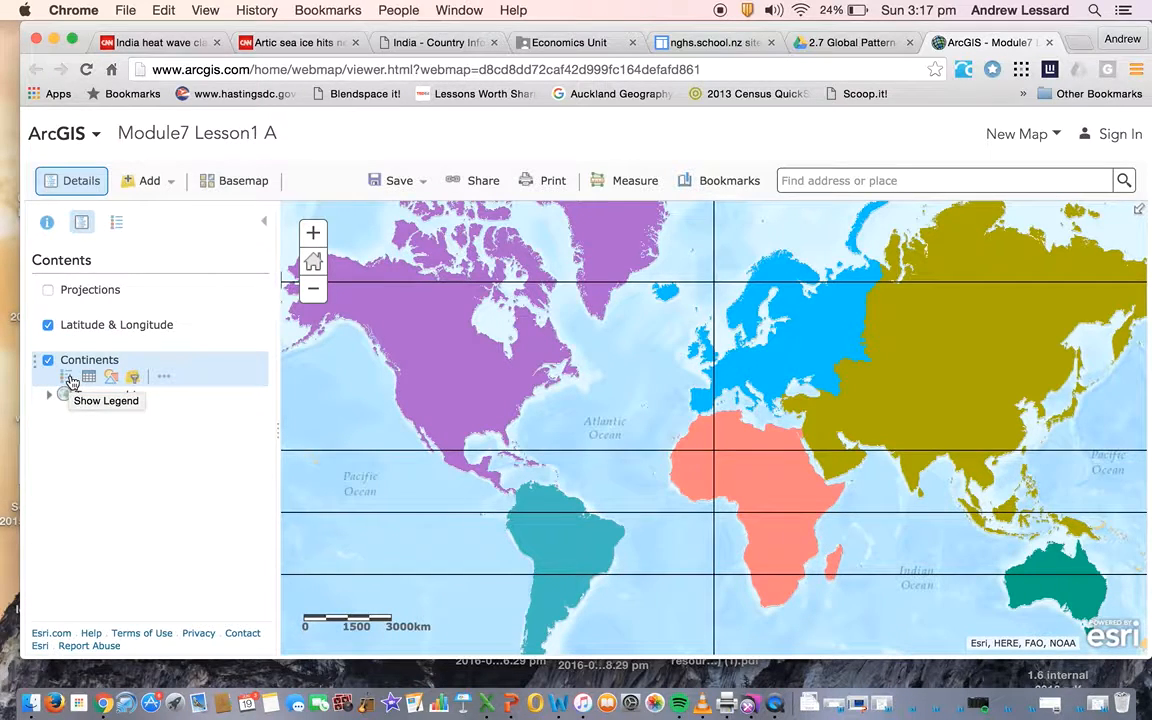
# Show the Continents layer with its legend expanded, and bring Antarctica into close view
pyautogui.click(70, 378)
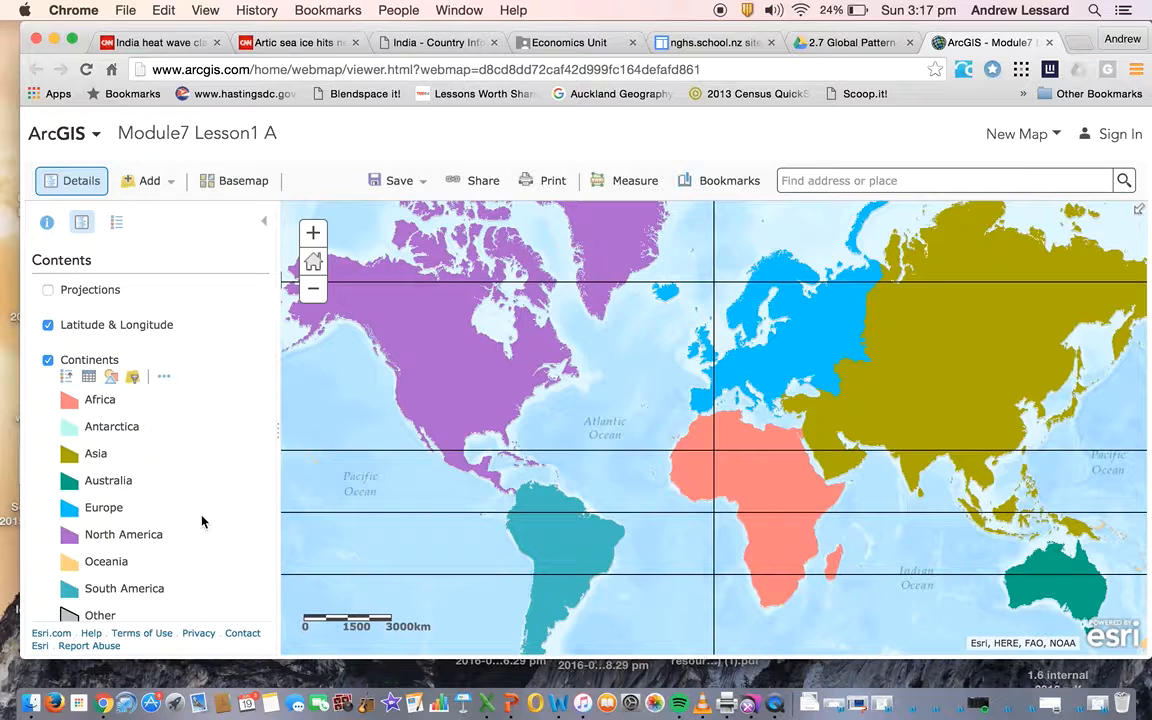
pyautogui.scroll(-2, 201, 521)
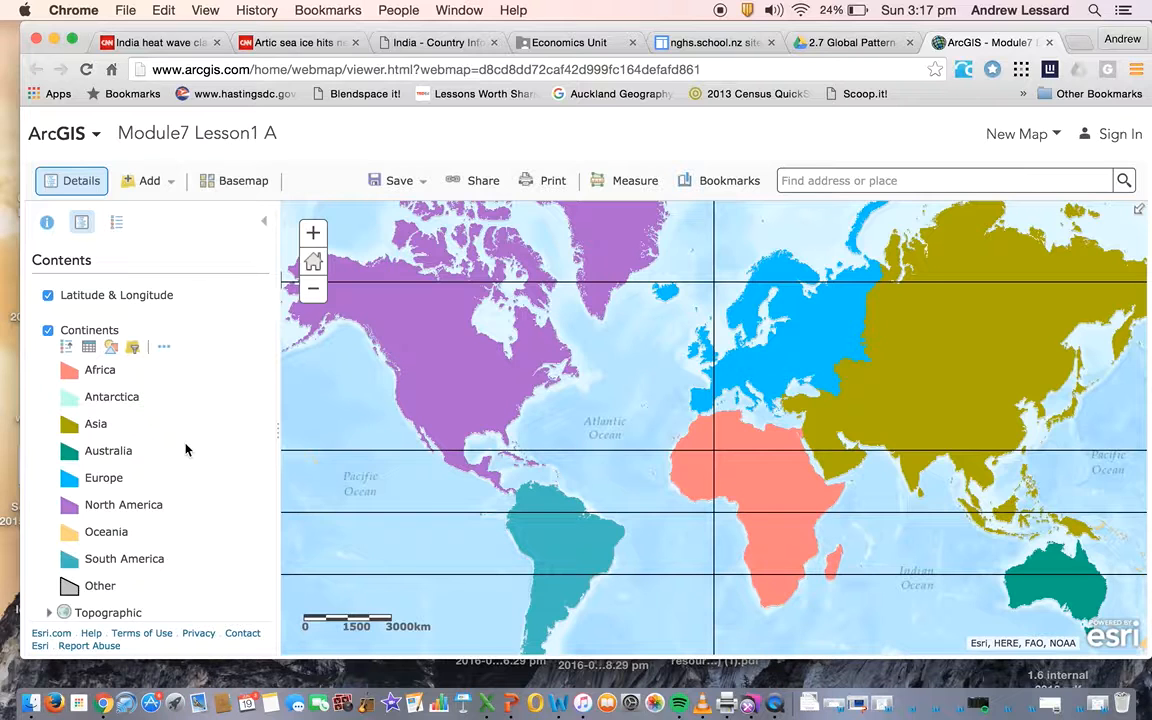
pyautogui.moveTo(662, 513); pyautogui.dragTo(659, 265)
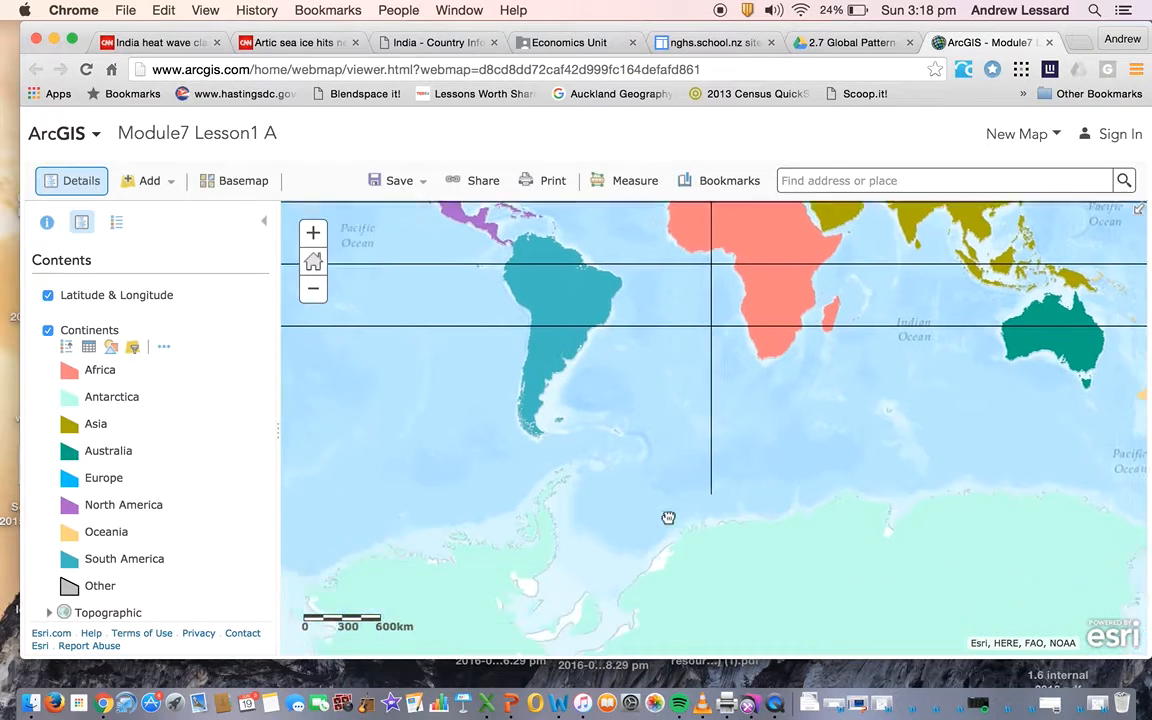
pyautogui.scroll(3, 668, 518)
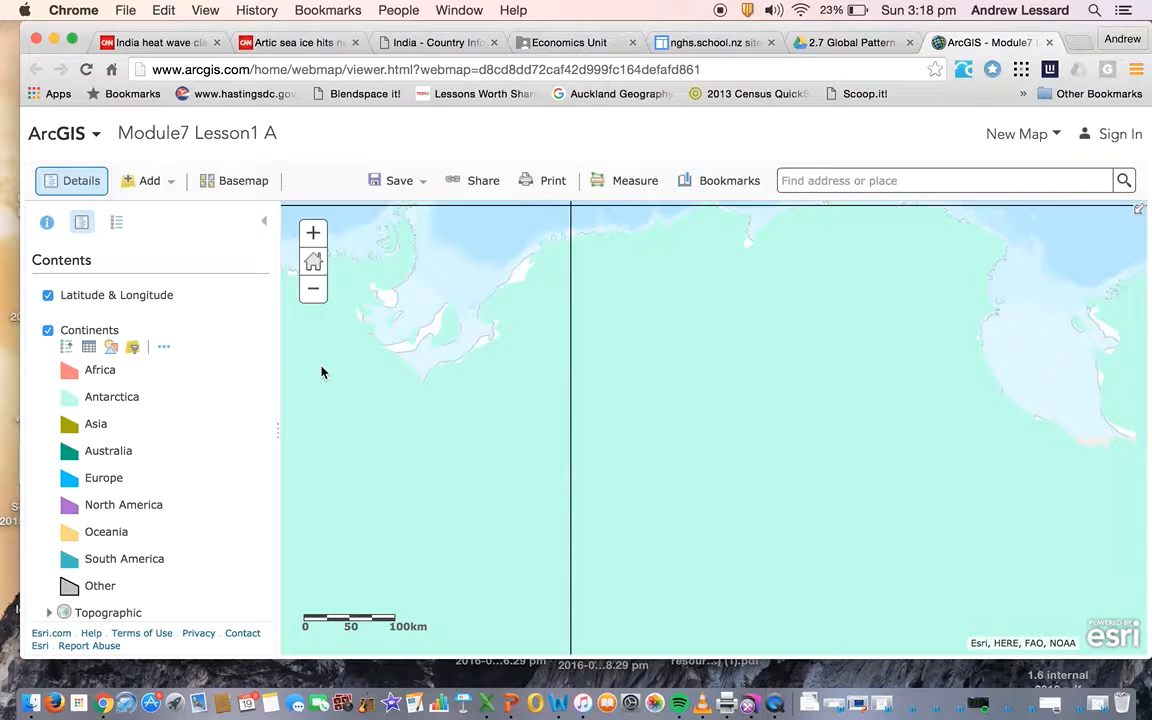
# Turn on the Projections layer and return the map to its default extent
pyautogui.scroll(1, 178, 336)
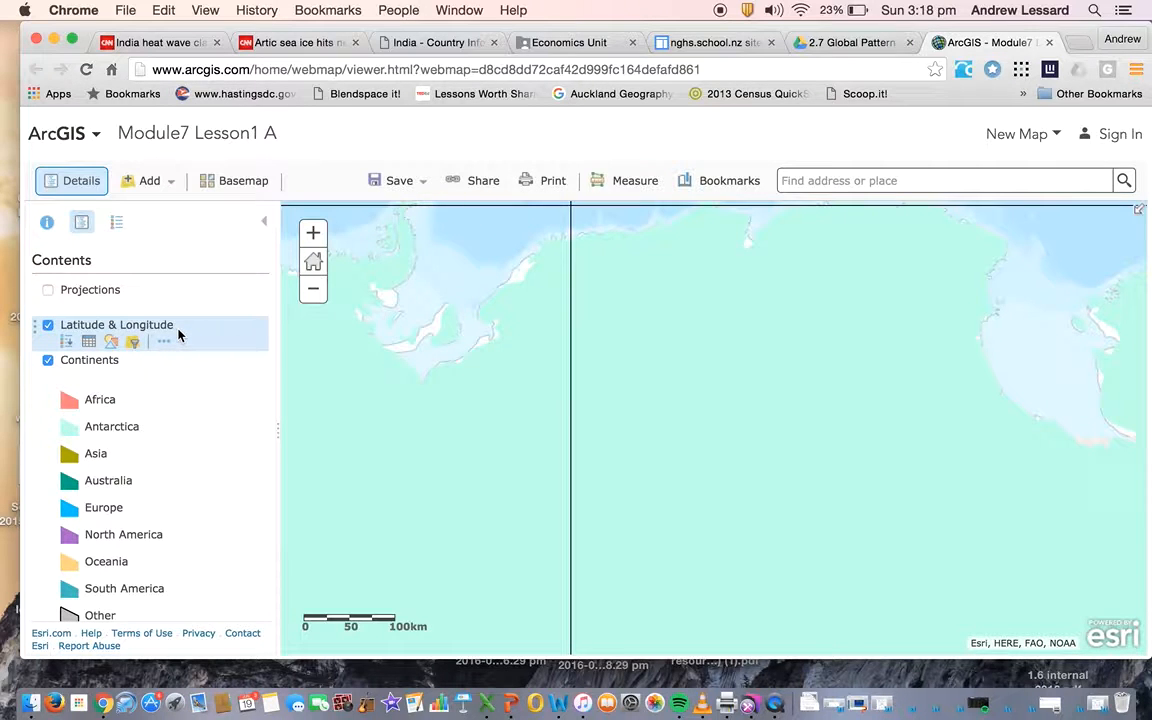
pyautogui.click(48, 290)
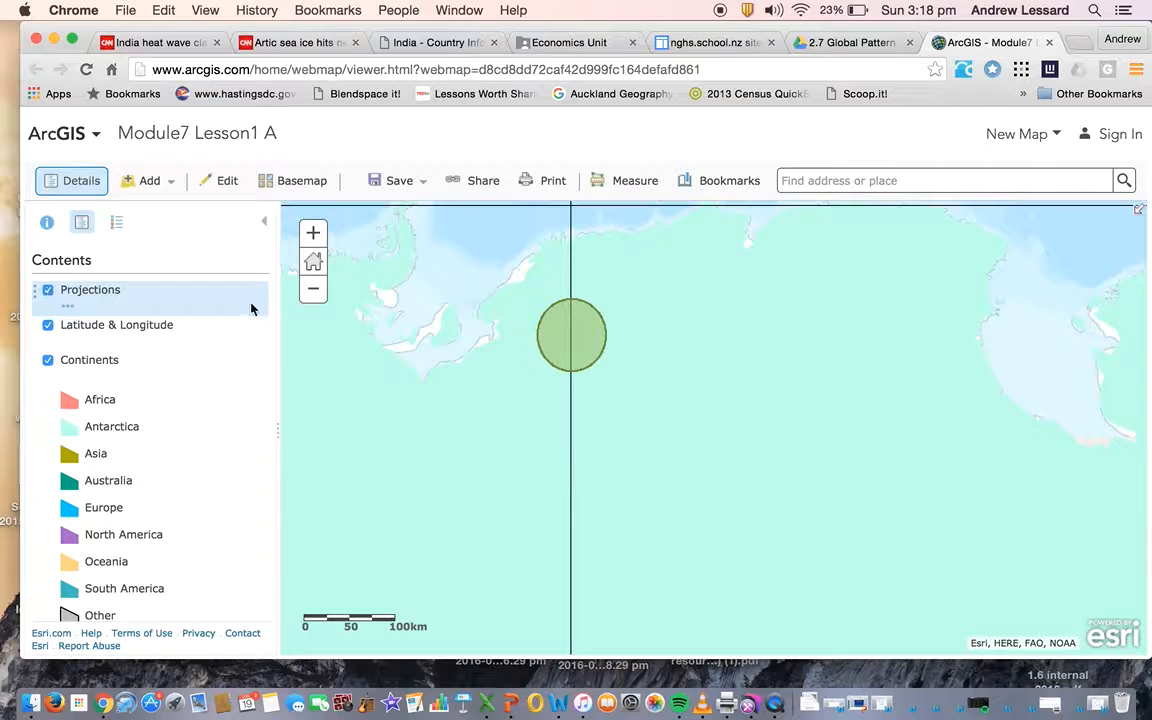
pyautogui.click(315, 262)
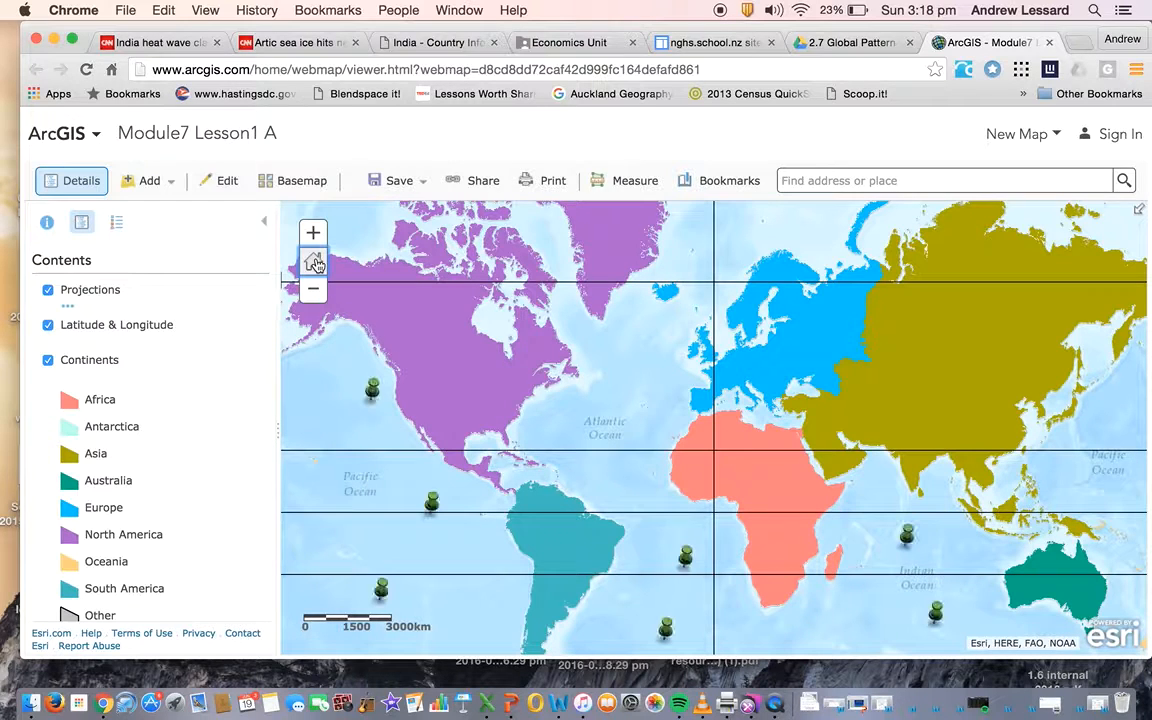
# View the projection pop-ups of the two northern pins in the eastern Pacific, the pin just west of southern Africa and both Indian Ocean pins
pyautogui.click(371, 390)
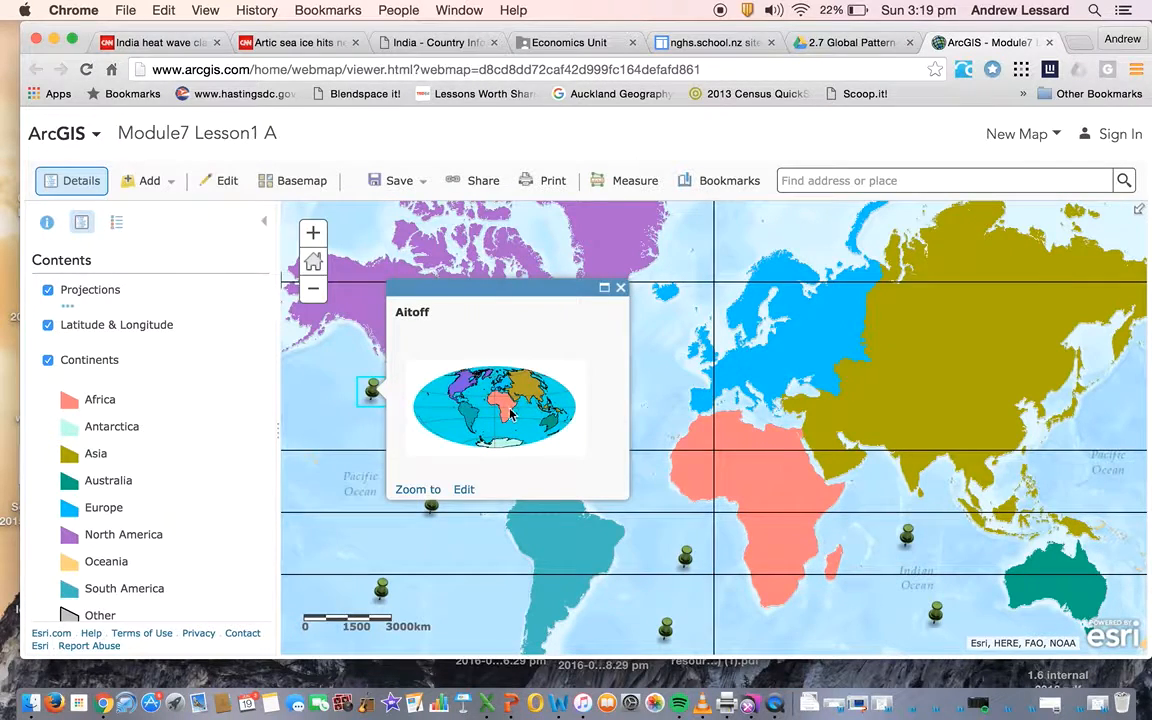
pyautogui.click(620, 288)
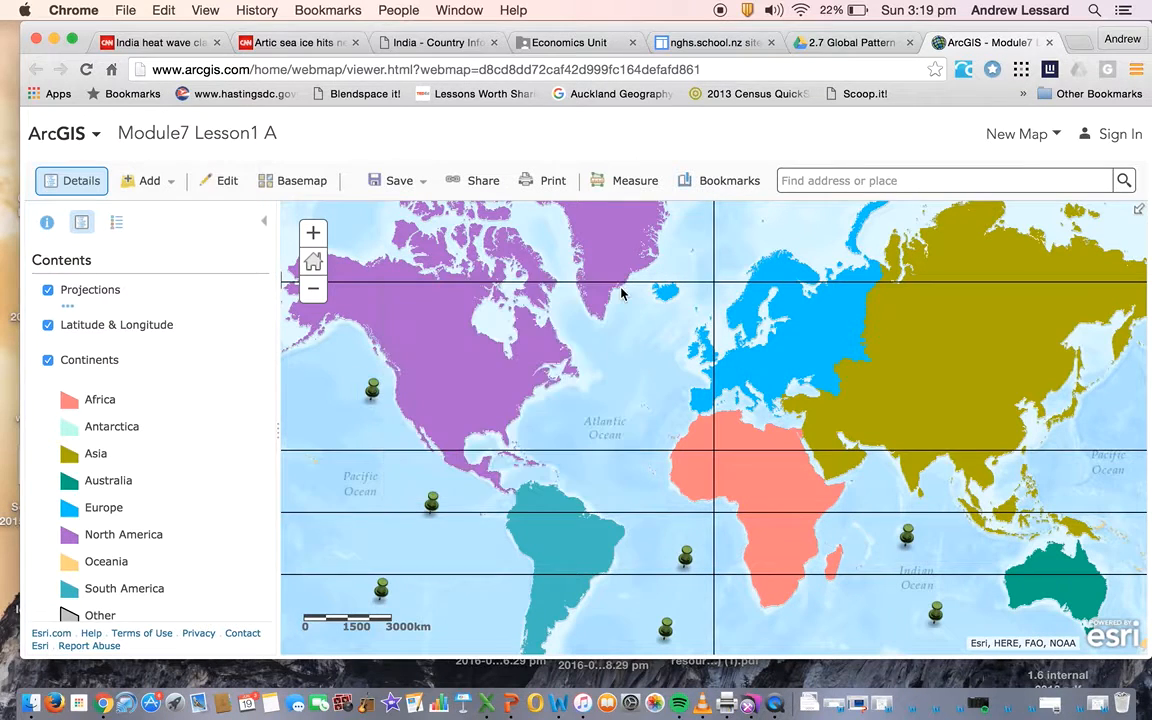
pyautogui.click(432, 502)
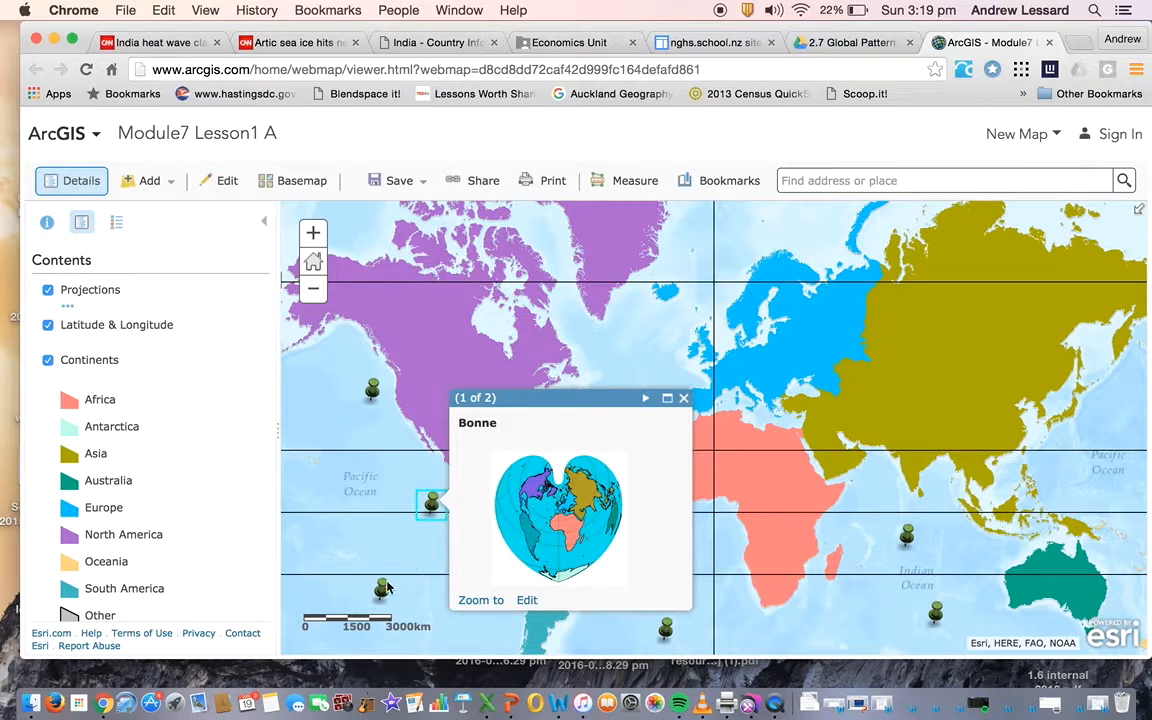
pyautogui.click(350, 530)
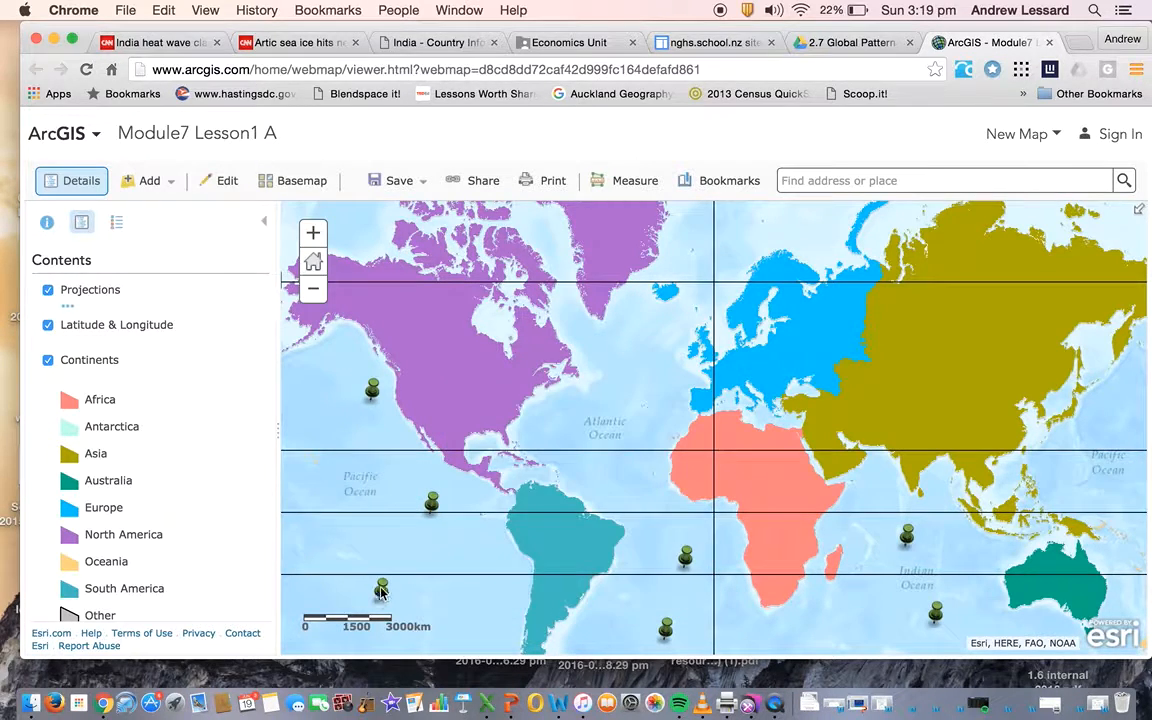
pyautogui.click(685, 555)
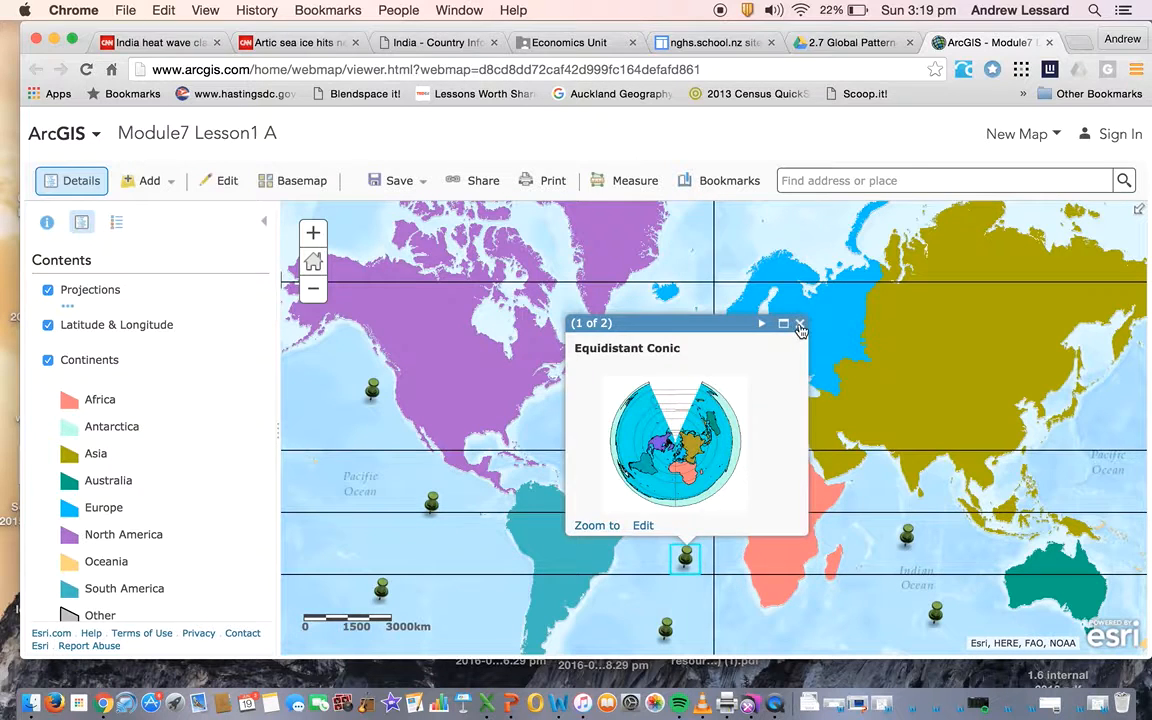
pyautogui.click(800, 325)
pyautogui.click(935, 612)
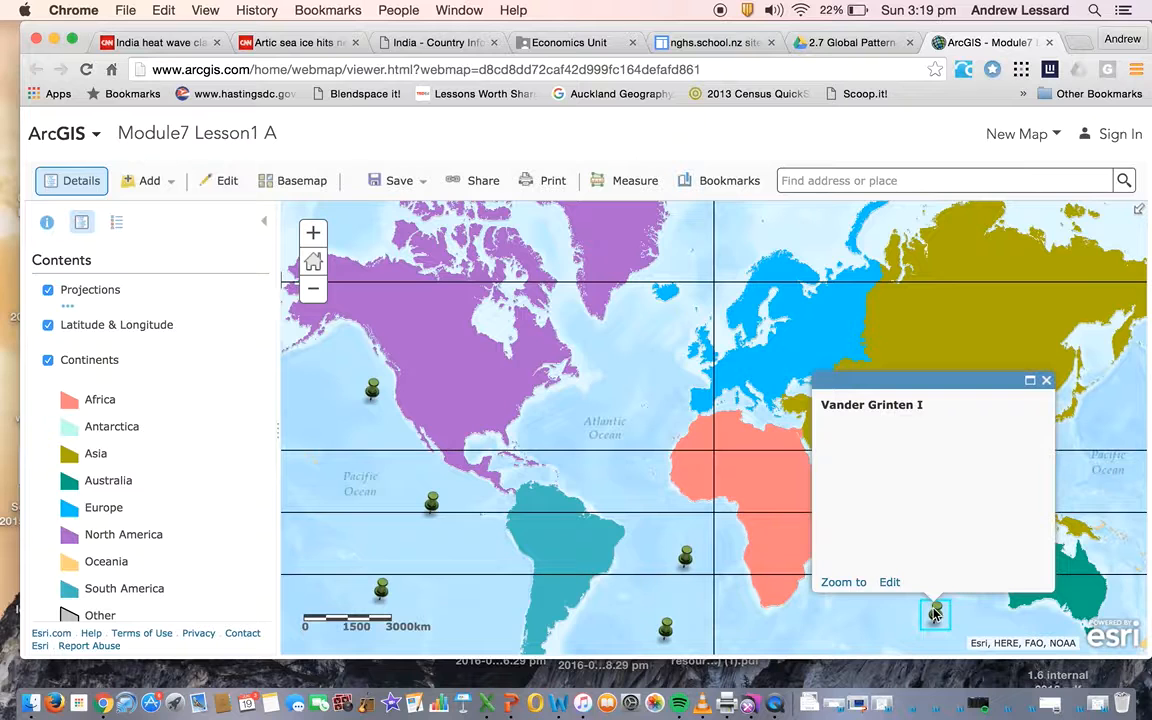
pyautogui.click(1047, 382)
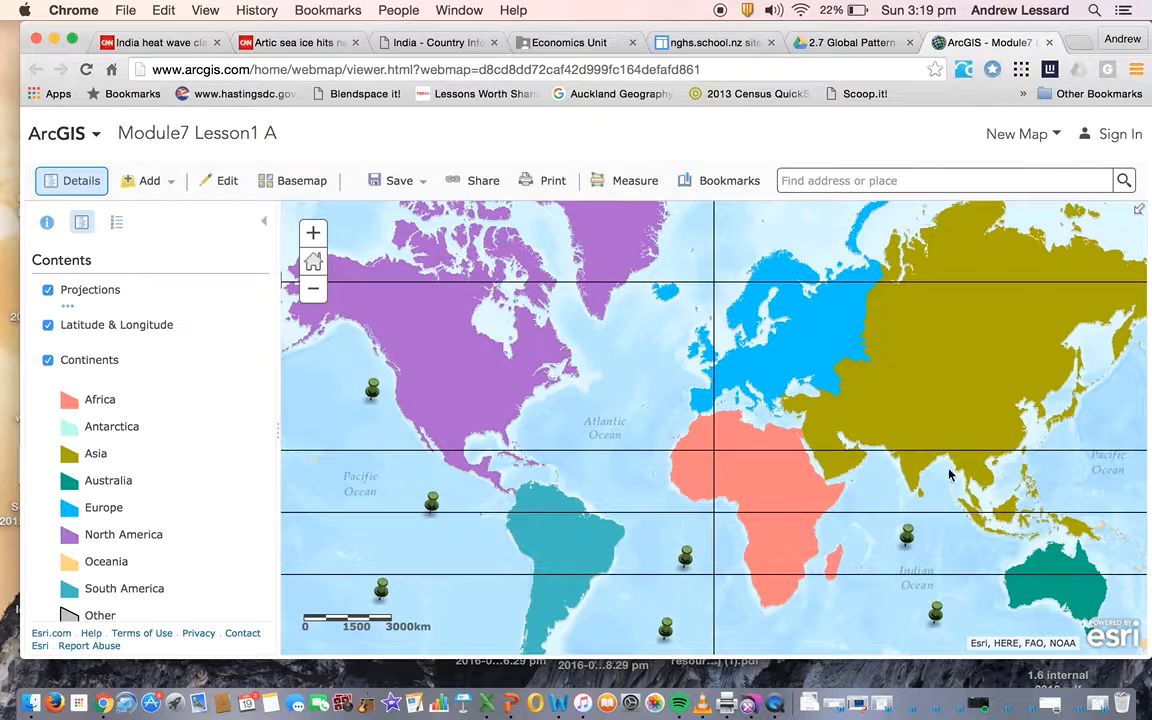
pyautogui.click(907, 537)
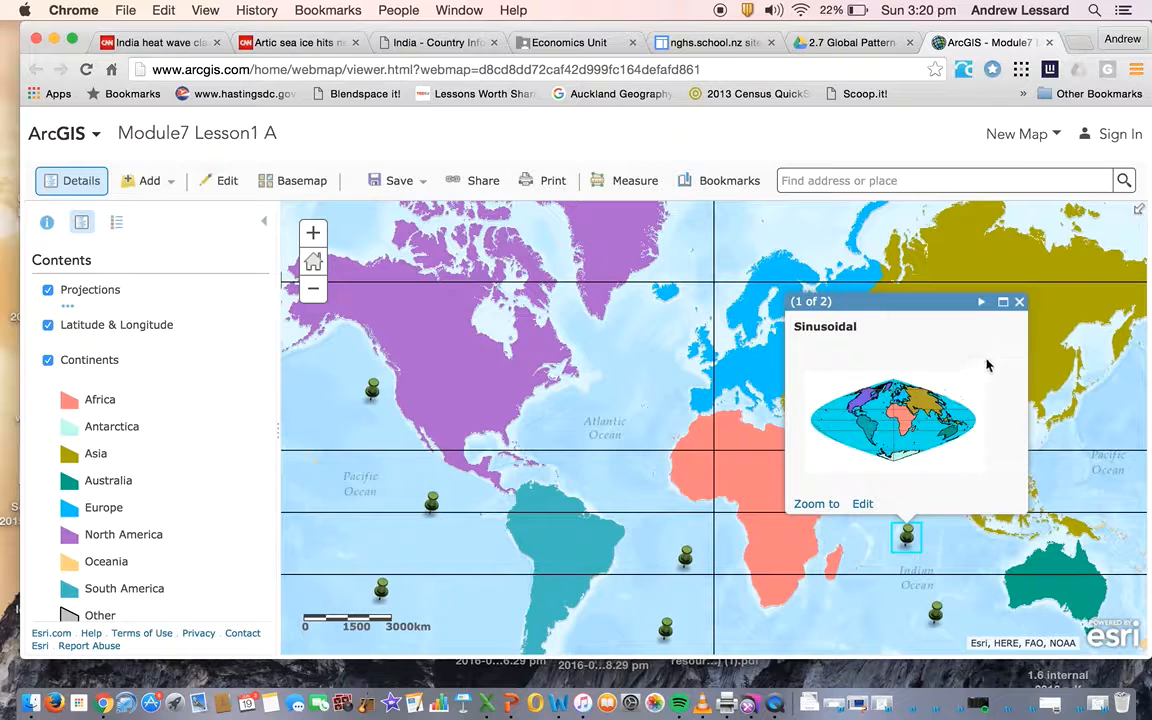
pyautogui.click(1019, 303)
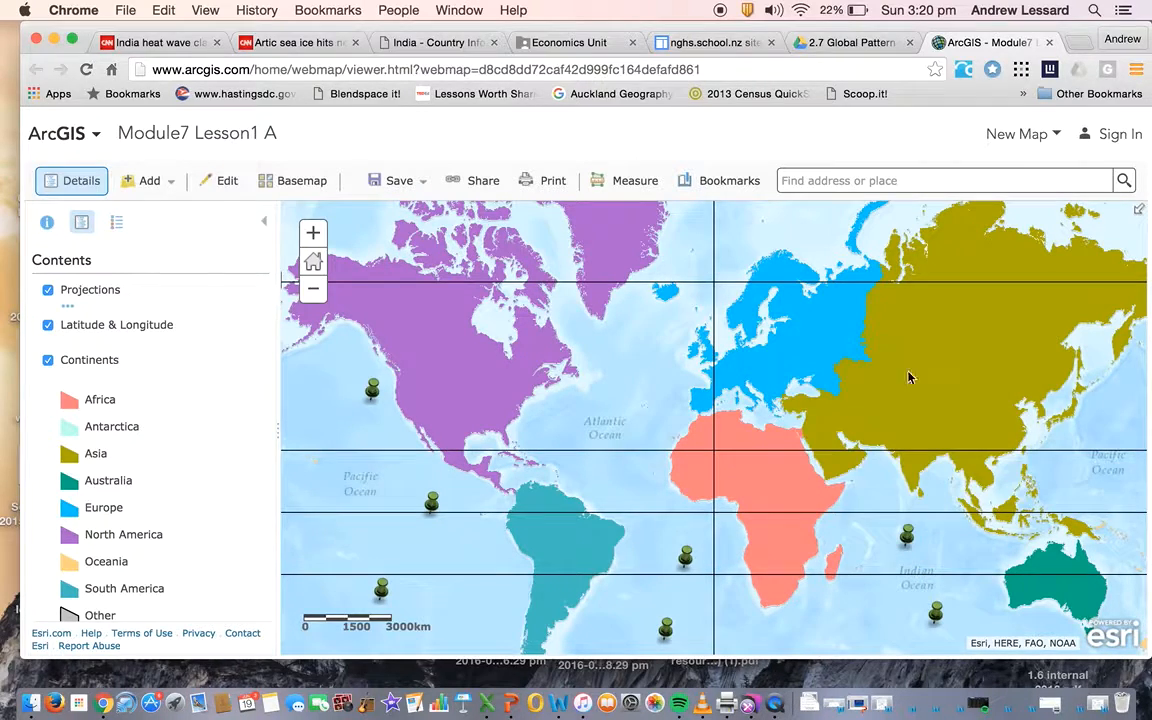
# Find the shaded circle on Antarctica near the prime meridian and open its pop-up
pyautogui.click(672, 504)
pyautogui.scroll(-2, 672, 504)
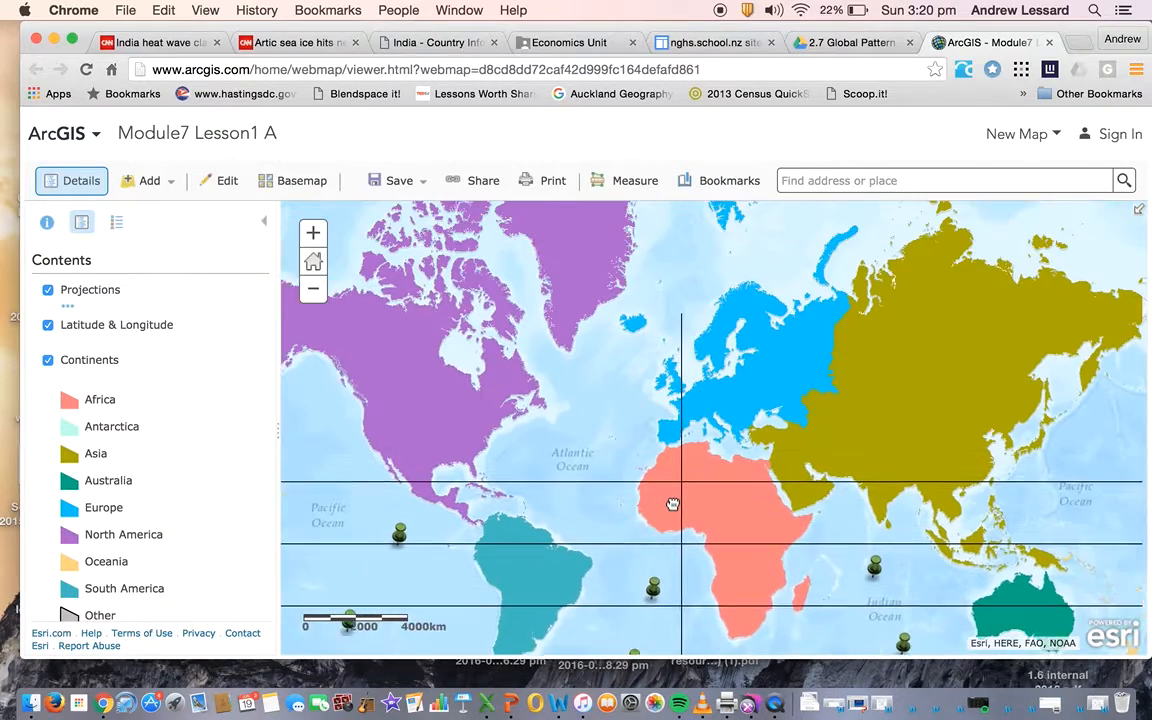
pyautogui.moveTo(672, 504); pyautogui.dragTo(702, 186)
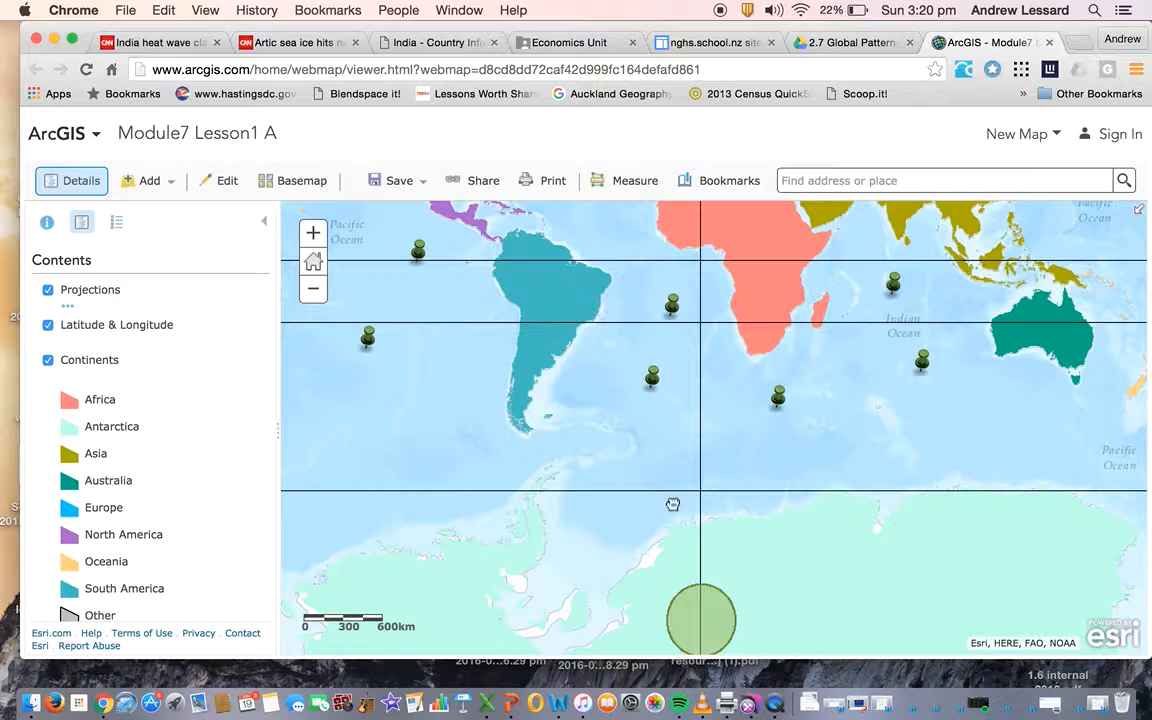
pyautogui.scroll(3, 668, 502)
pyautogui.scroll(1, 673, 504)
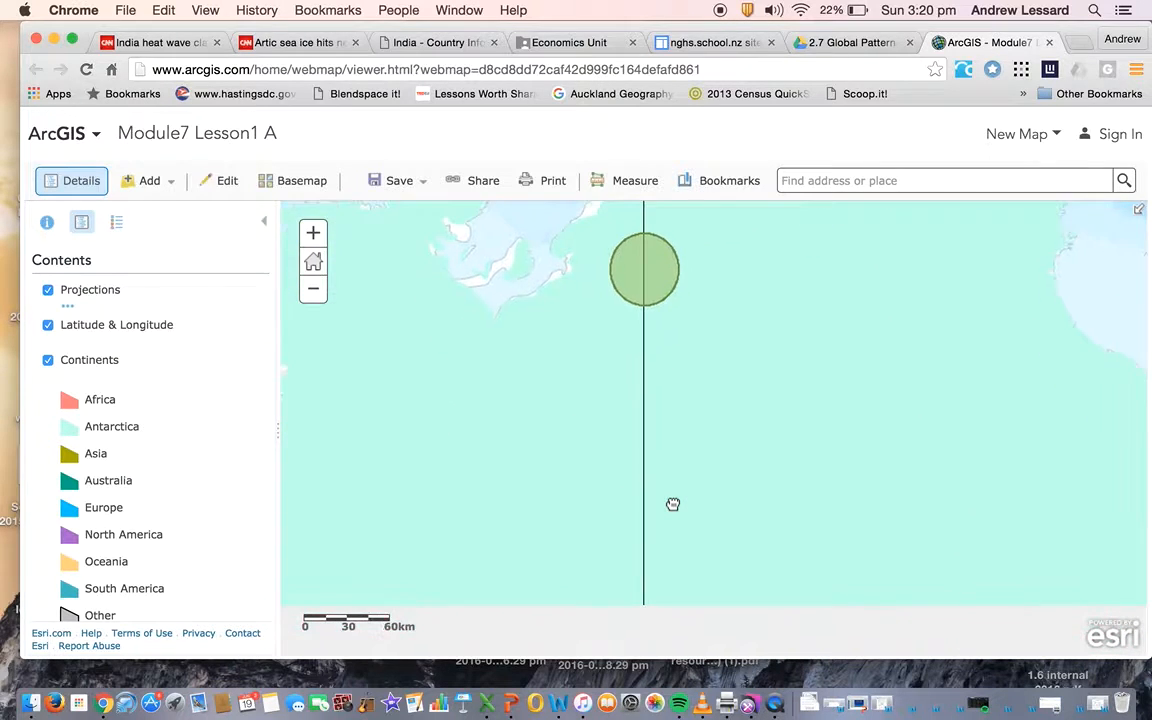
pyautogui.scroll(-1, 673, 504)
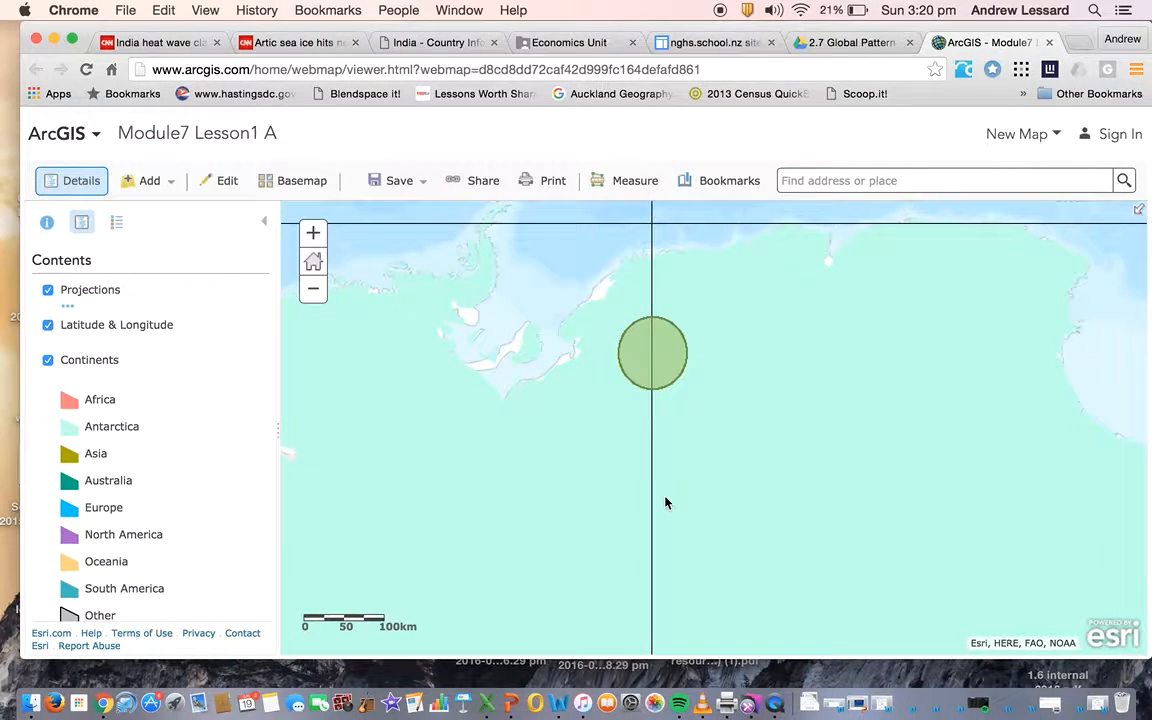
pyautogui.click(667, 365)
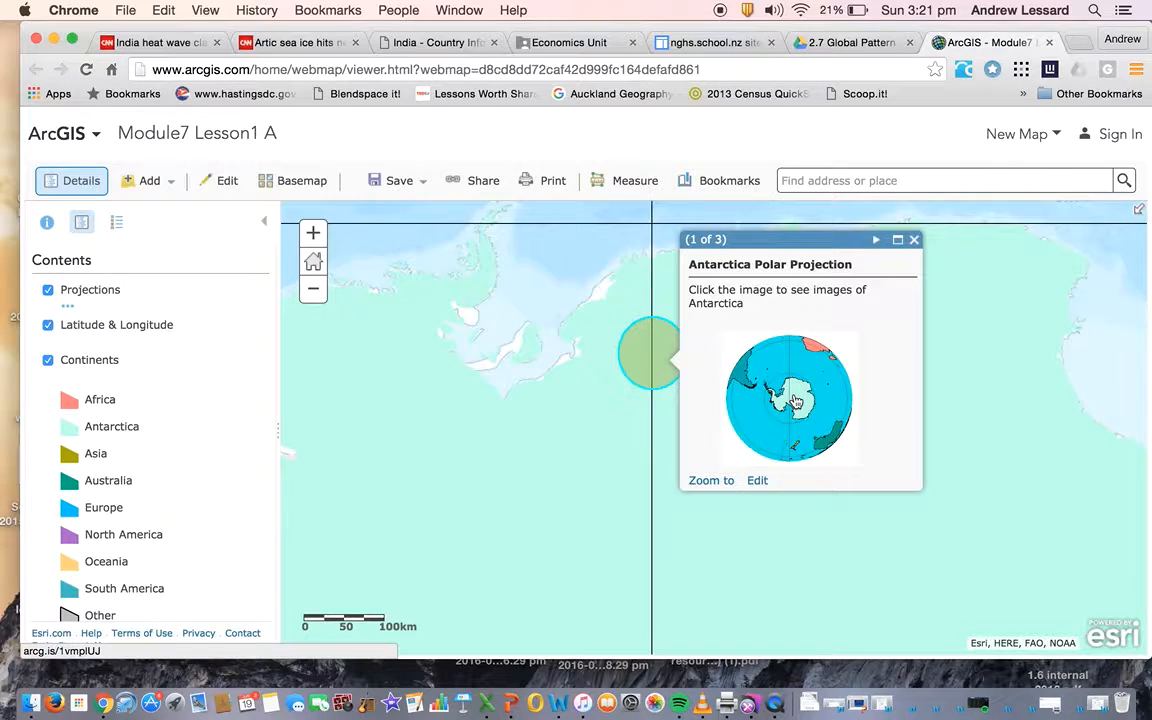
# Open the Antarctica map linked from the polar projection image and close the Module7 Lesson1 A map
pyautogui.click(796, 402)
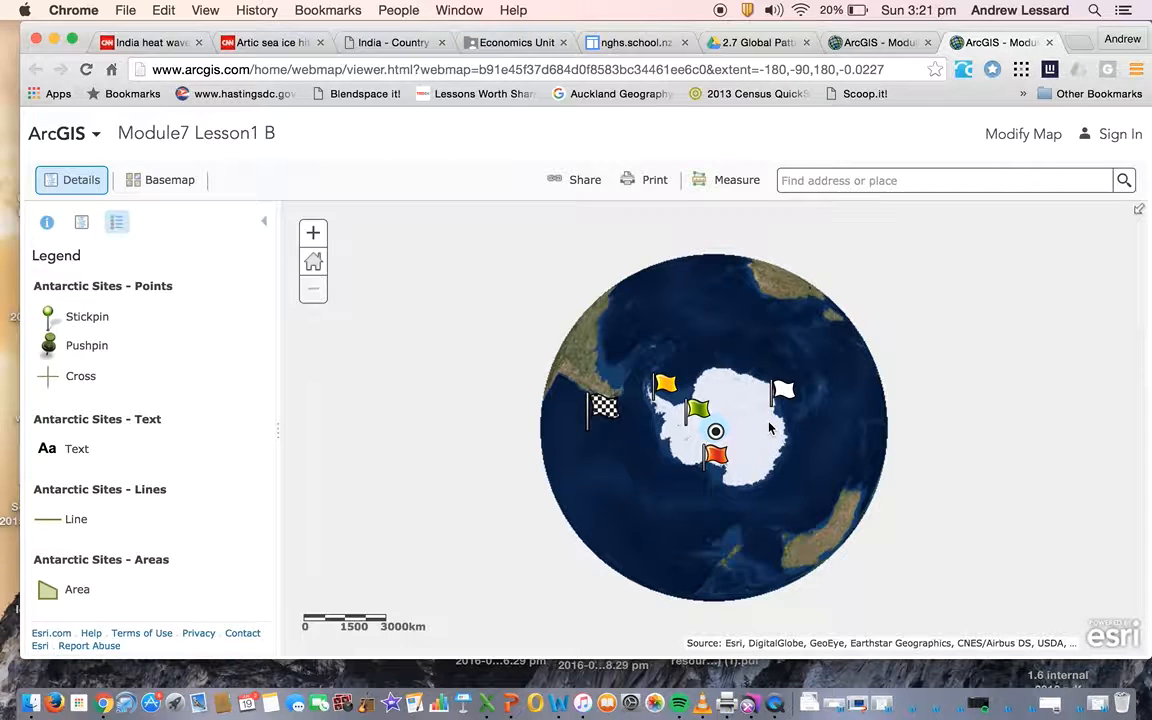
pyautogui.click(883, 43)
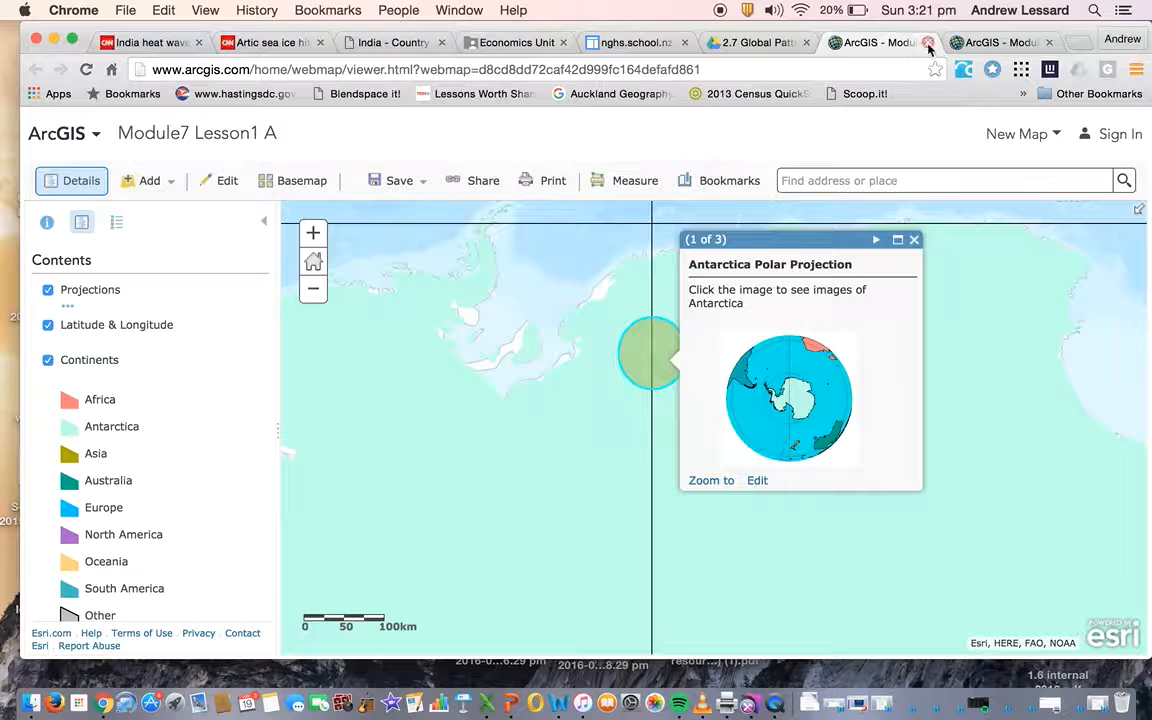
pyautogui.click(929, 43)
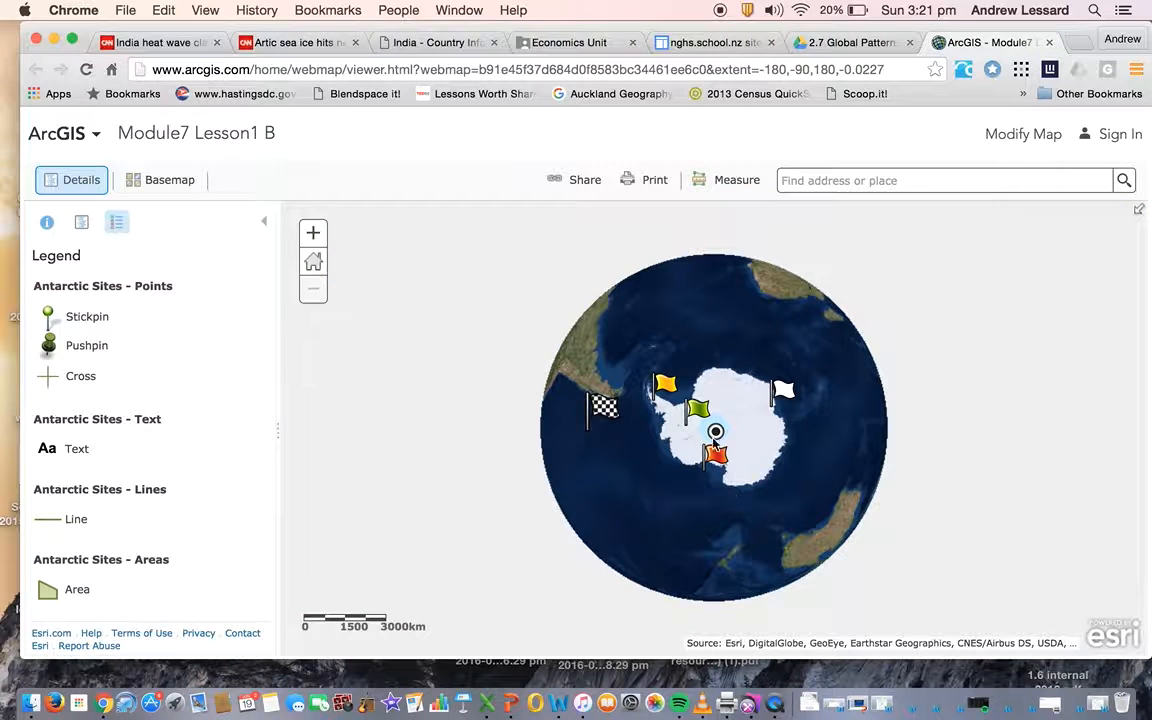